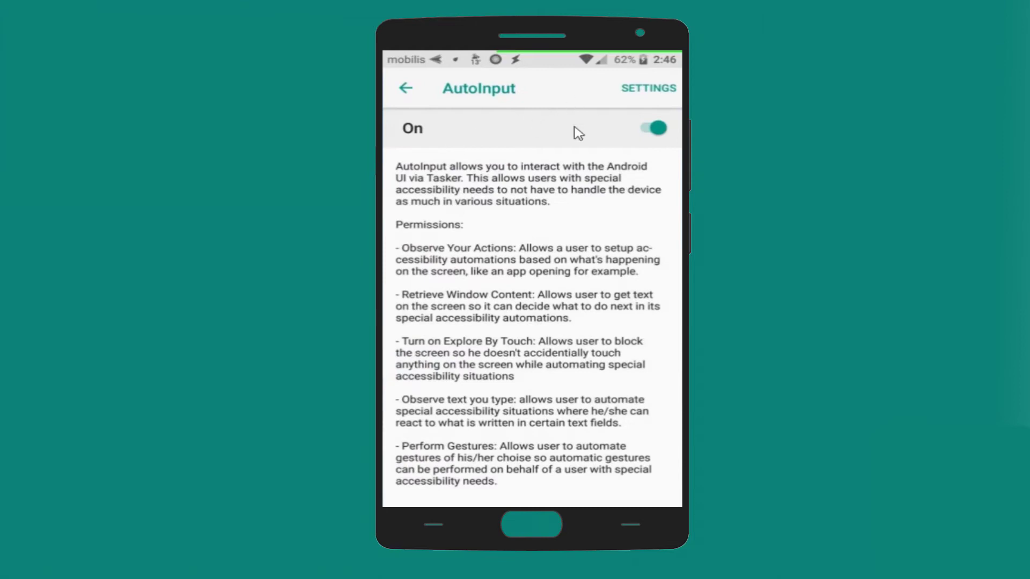
# Check that the AutoNotification Toast Intercept and AutoVoice Google Now Integration accessibility services are turned on
pyautogui.click(406, 89)
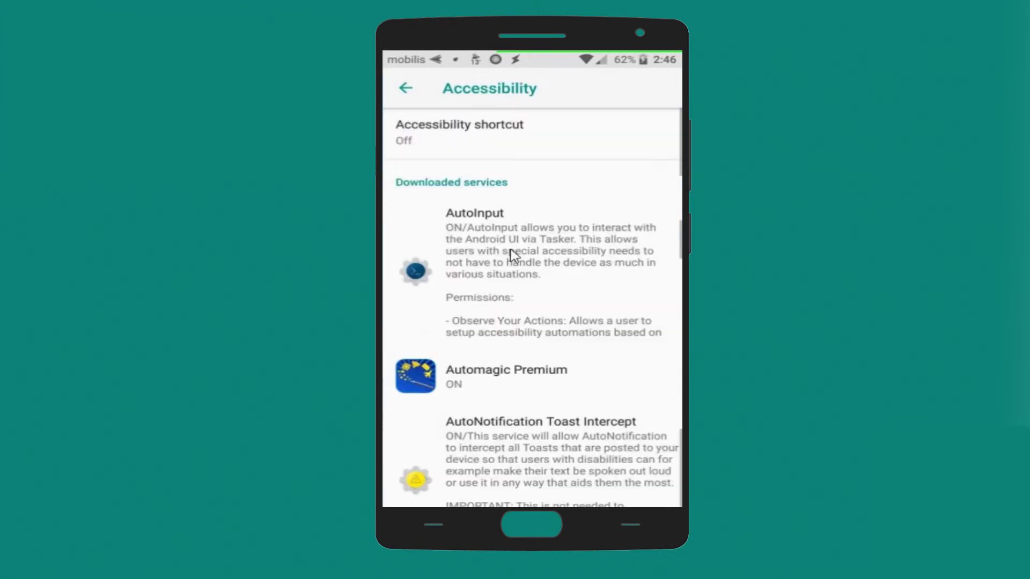
pyautogui.scroll(-3, 515, 254)
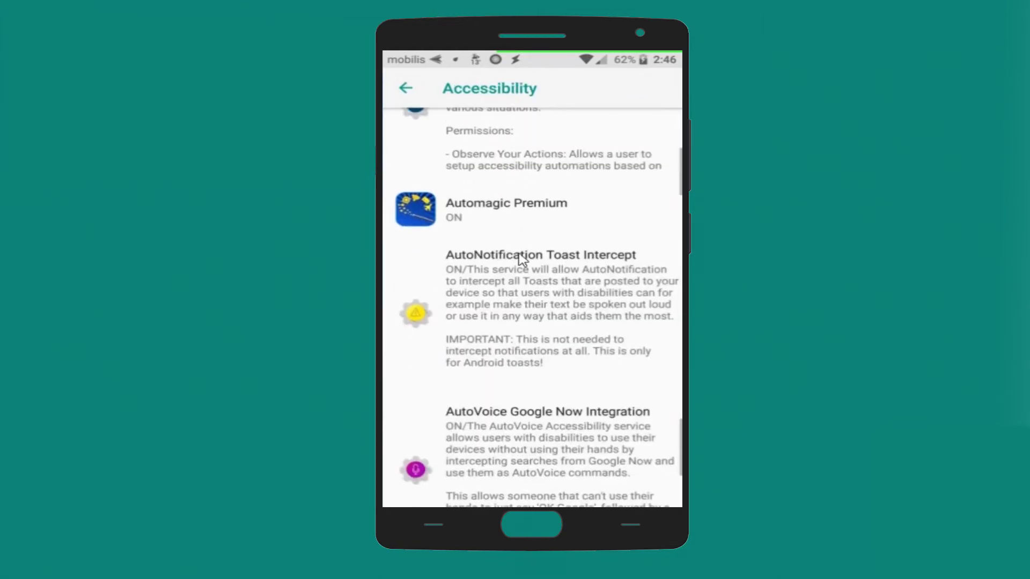
pyautogui.click(496, 269)
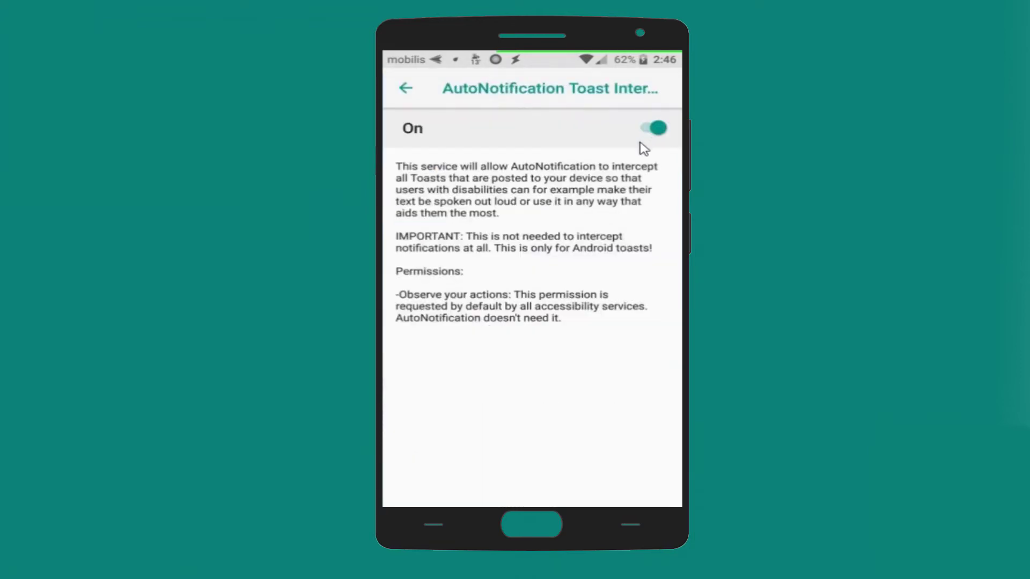
pyautogui.click(406, 89)
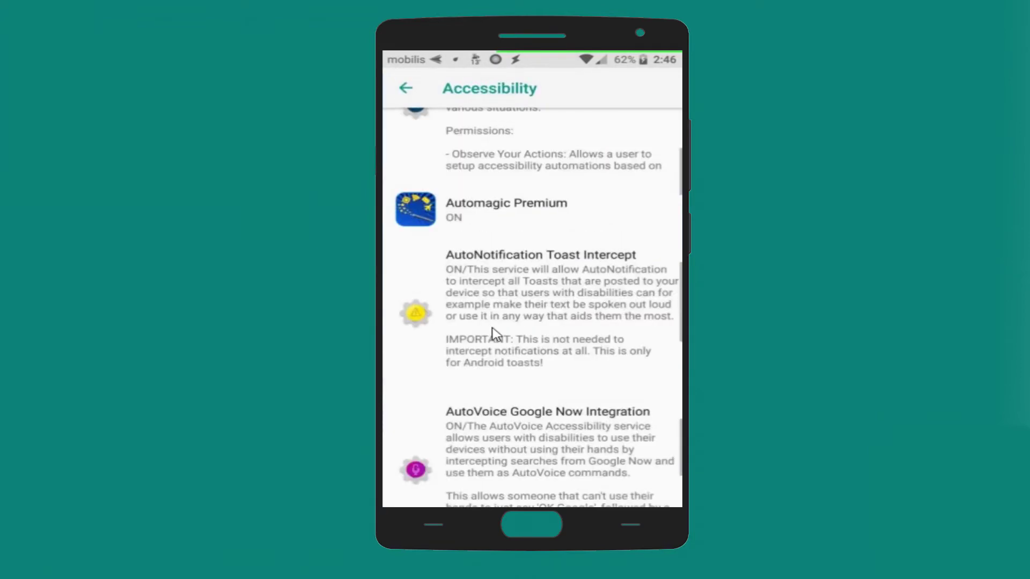
pyautogui.scroll(-2, 504, 354)
pyautogui.click(528, 378)
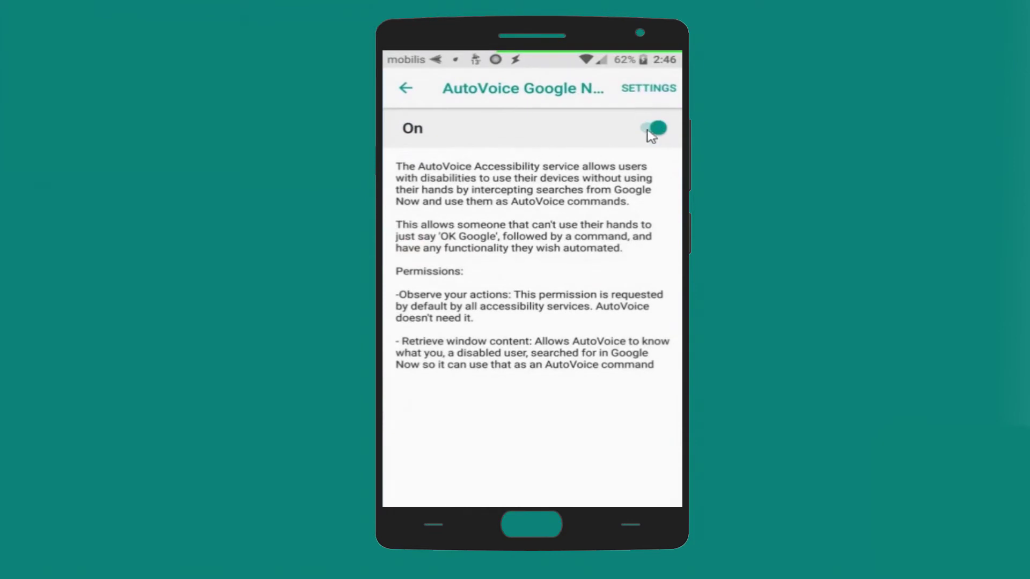
pyautogui.click(406, 89)
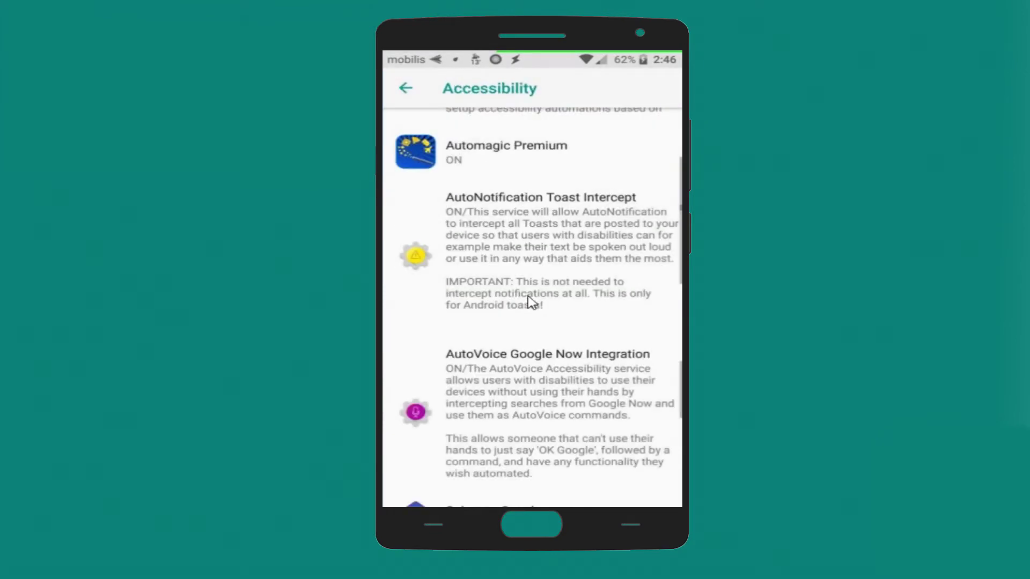
# Check that Tasker's accessibility service is turned on, and return to the Accessibility list
pyautogui.scroll(-10, 531, 303)
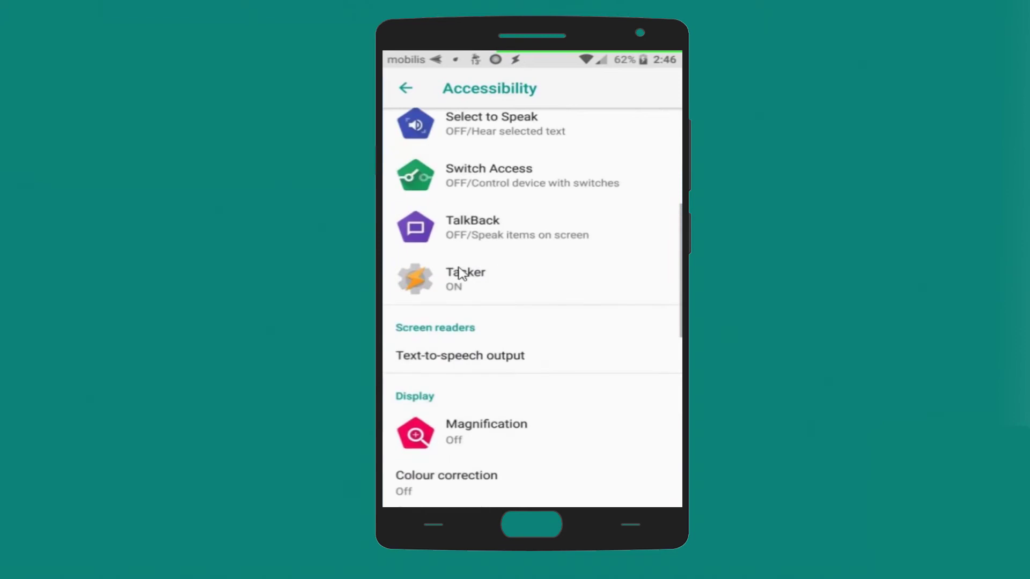
pyautogui.click(461, 287)
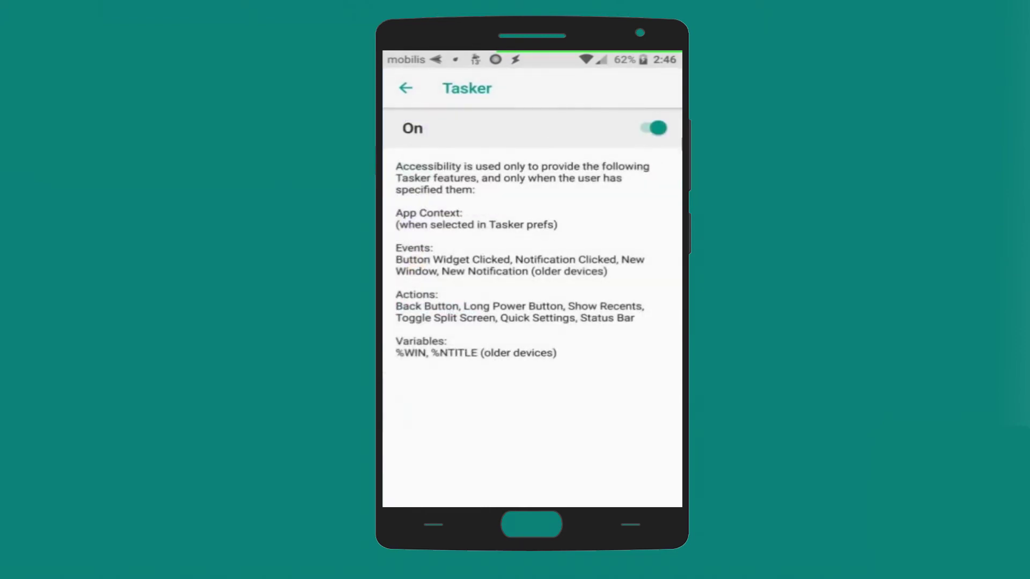
pyautogui.click(406, 89)
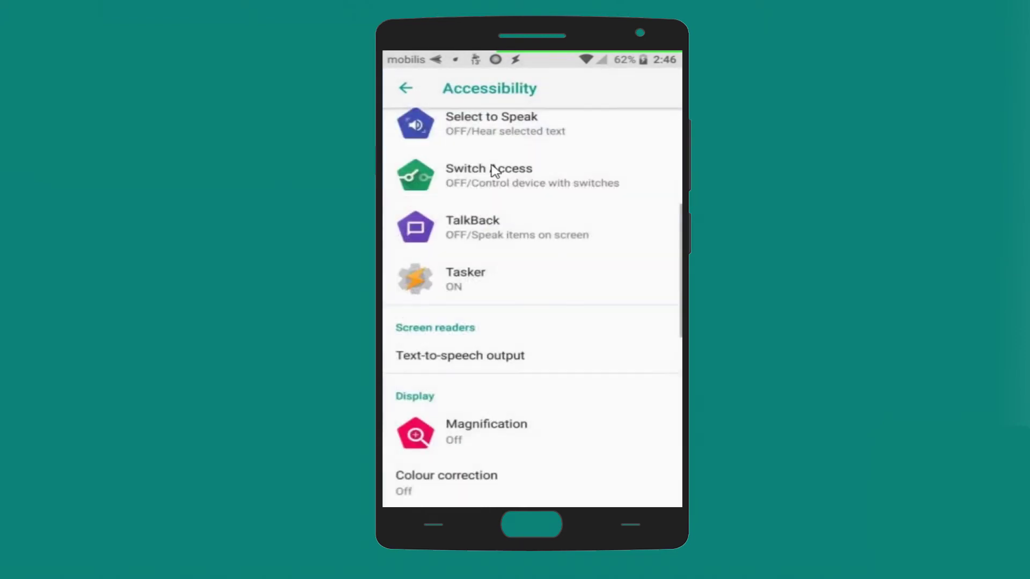
# Leave the Accessibility settings and open the Security & location settings
pyautogui.click(407, 89)
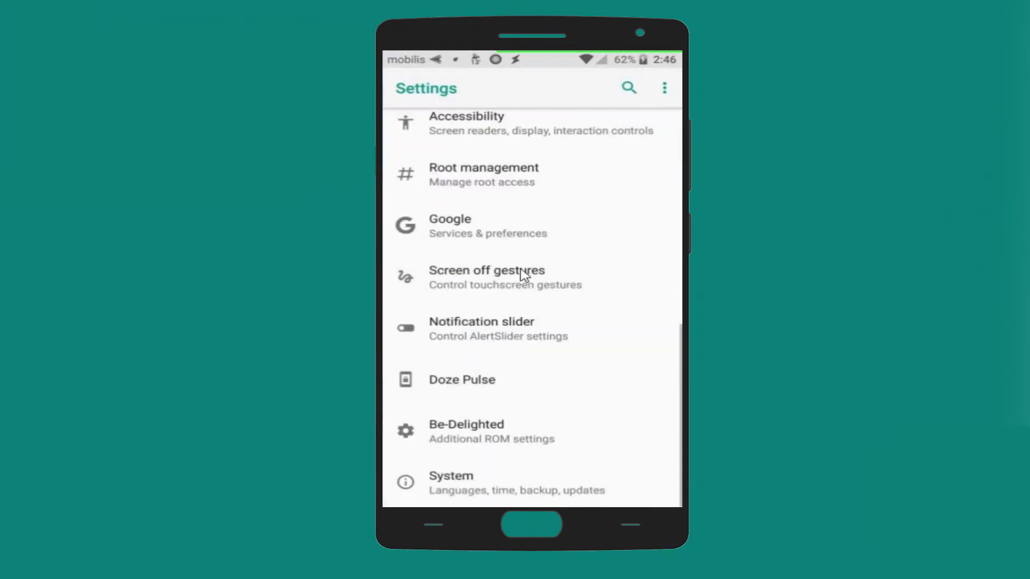
pyautogui.click(520, 303)
pyautogui.scroll(10, 518, 300)
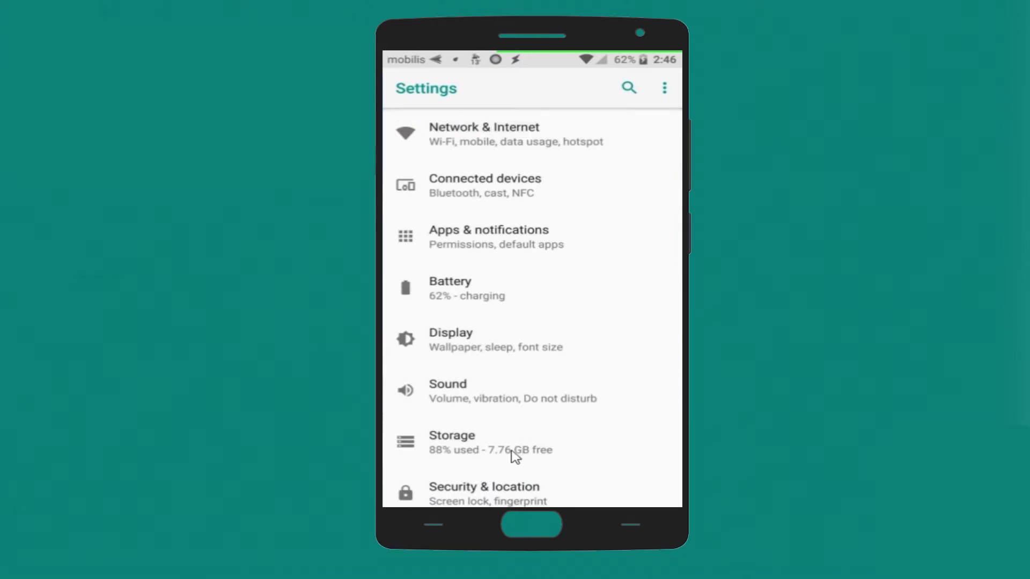
pyautogui.scroll(-3, 514, 456)
pyautogui.click(467, 416)
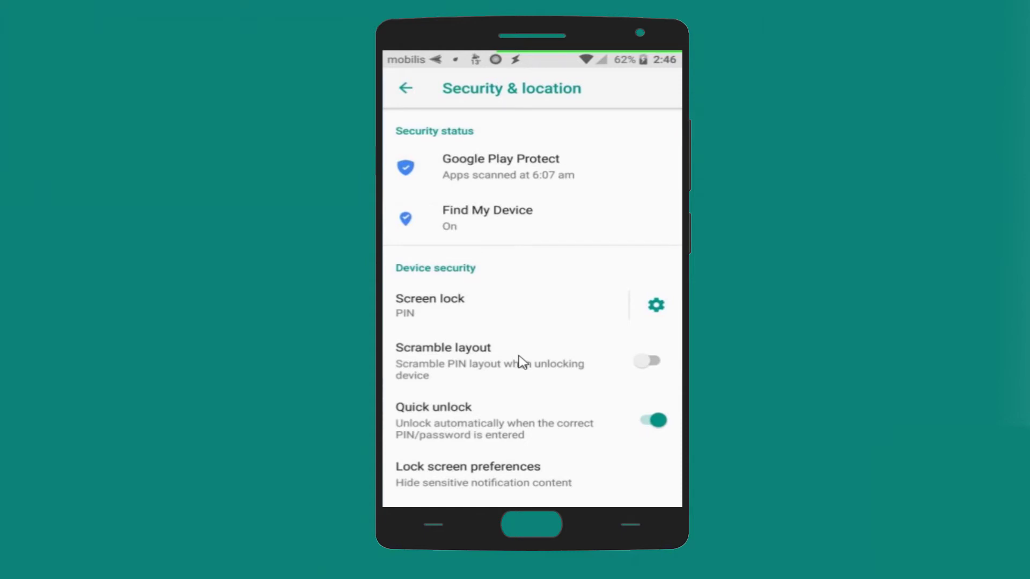
# Open the Device admin apps list under Security & location and review which automation apps are activated
pyautogui.scroll(-10, 523, 362)
pyautogui.scroll(-1, 523, 364)
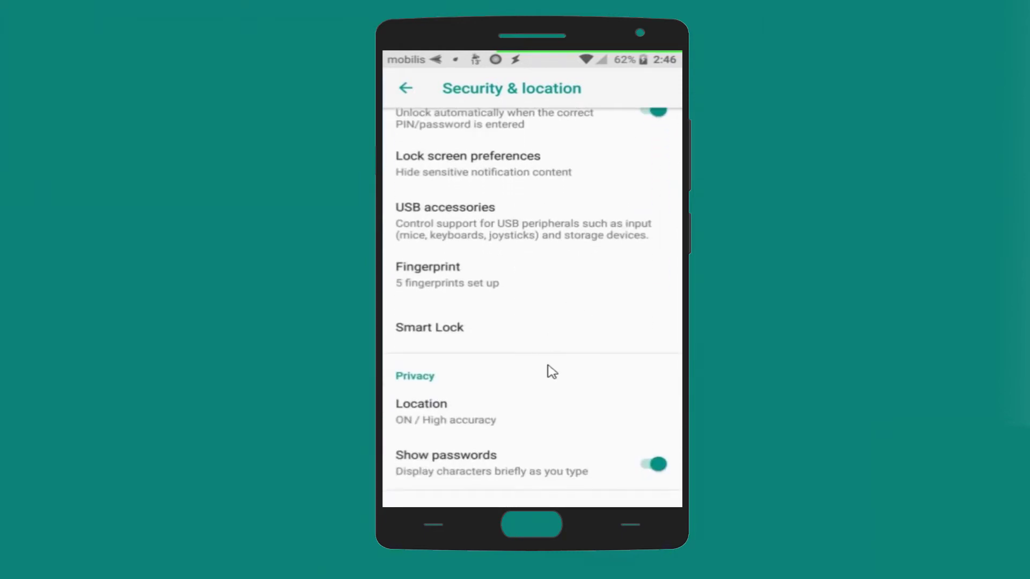
pyautogui.scroll(-4, 549, 370)
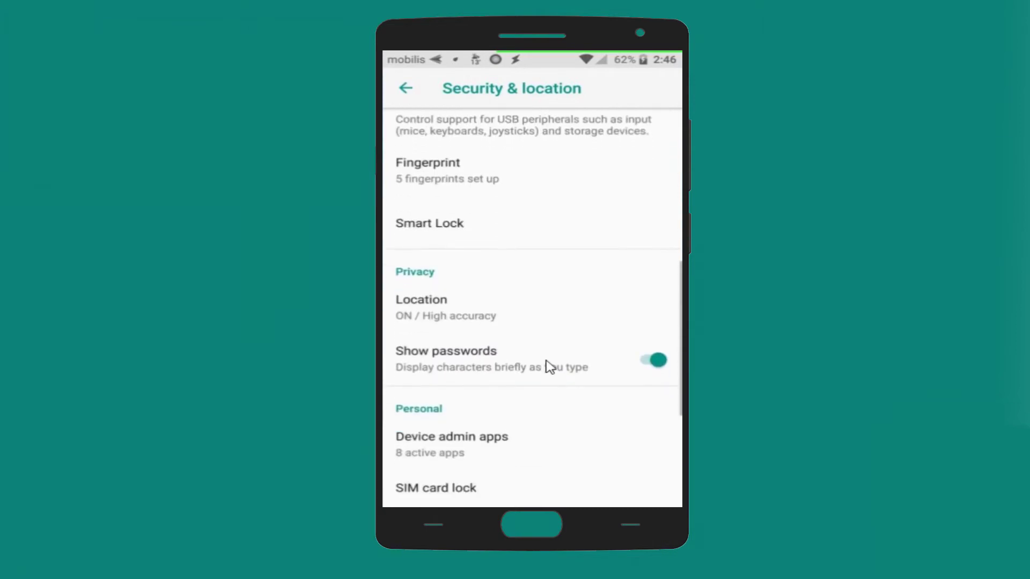
pyautogui.scroll(-4, 527, 387)
pyautogui.scroll(10, 515, 357)
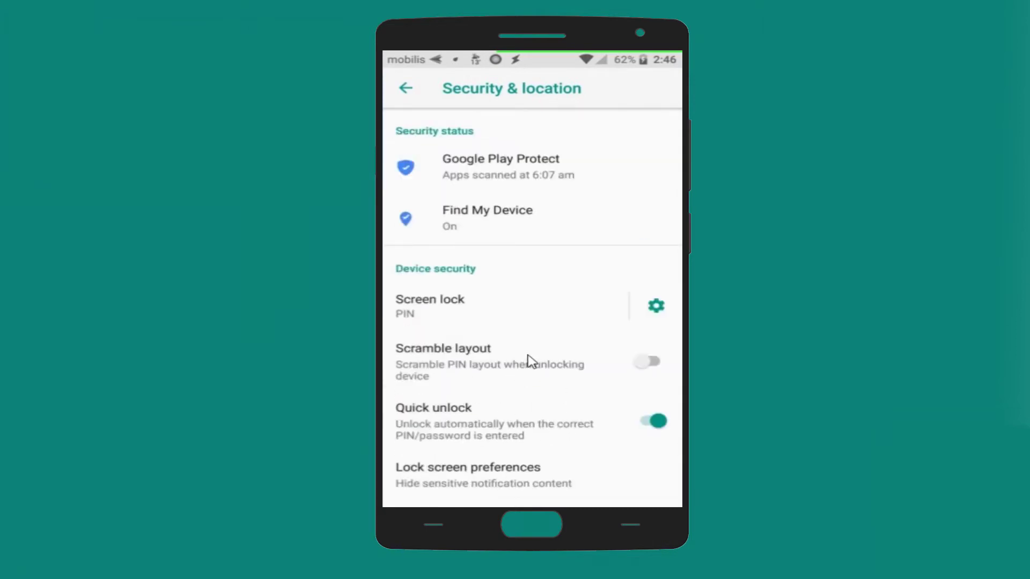
pyautogui.scroll(-20, 531, 364)
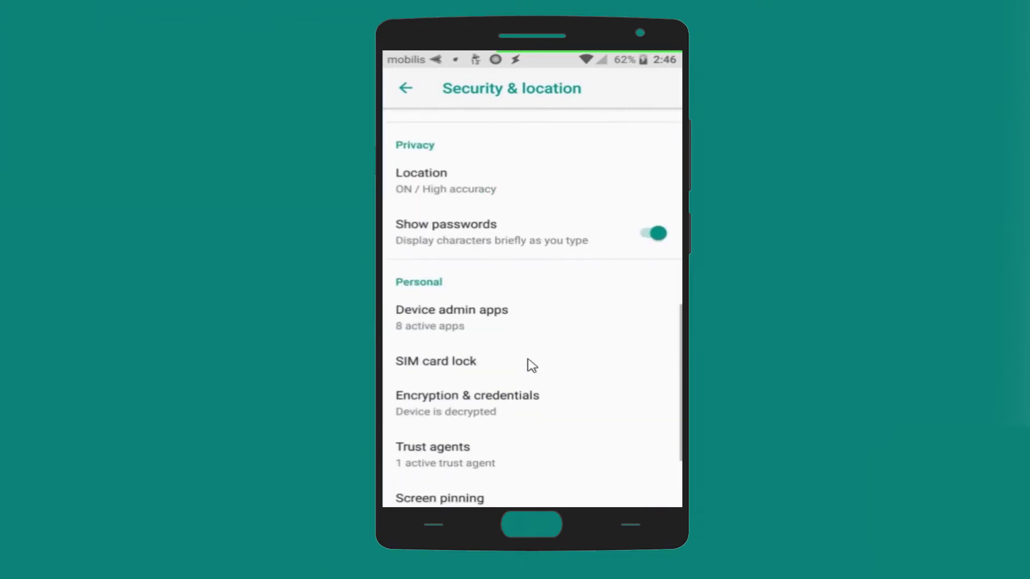
pyautogui.click(466, 221)
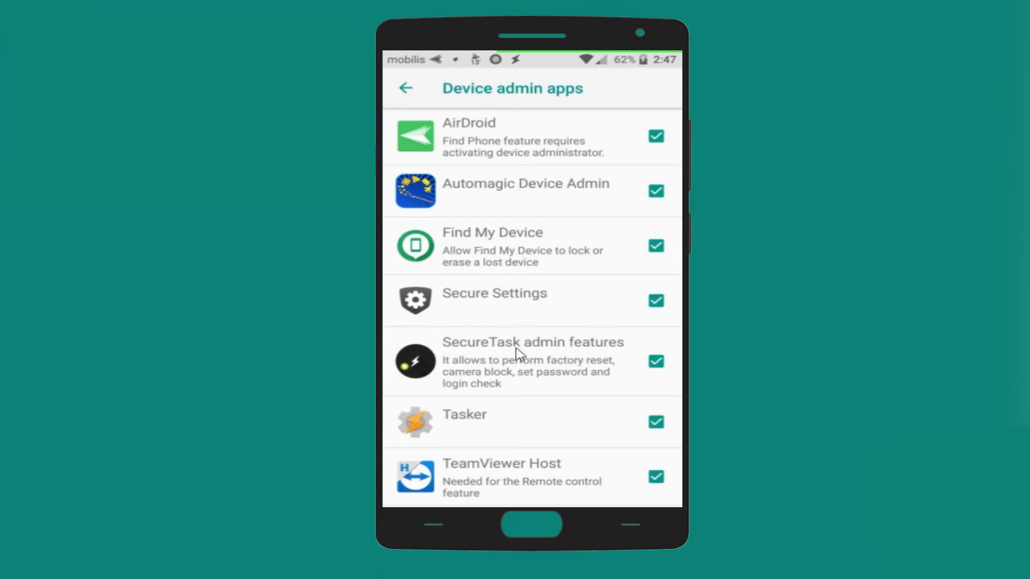
pyautogui.scroll(-2, 515, 365)
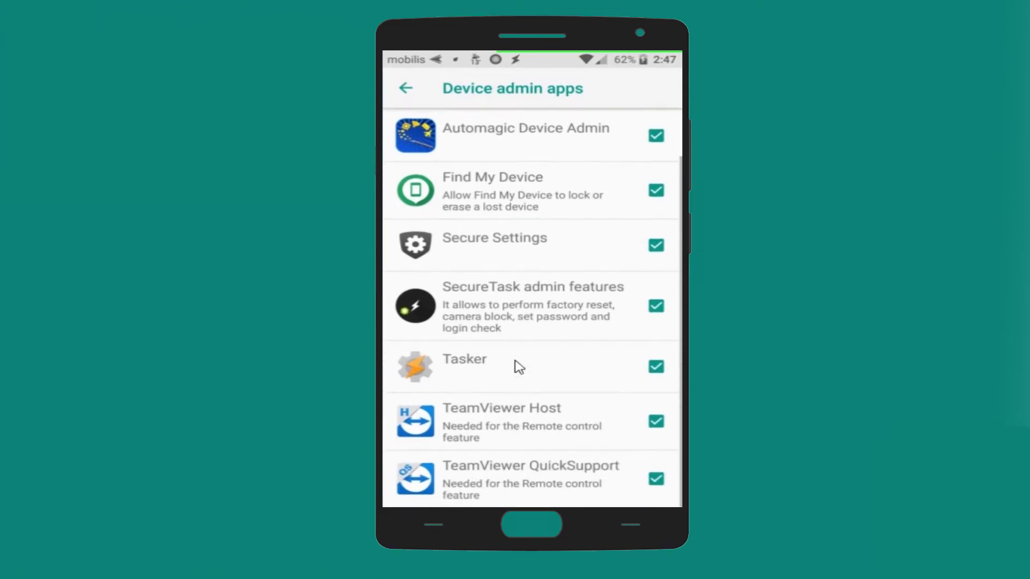
pyautogui.scroll(-1, 581, 422)
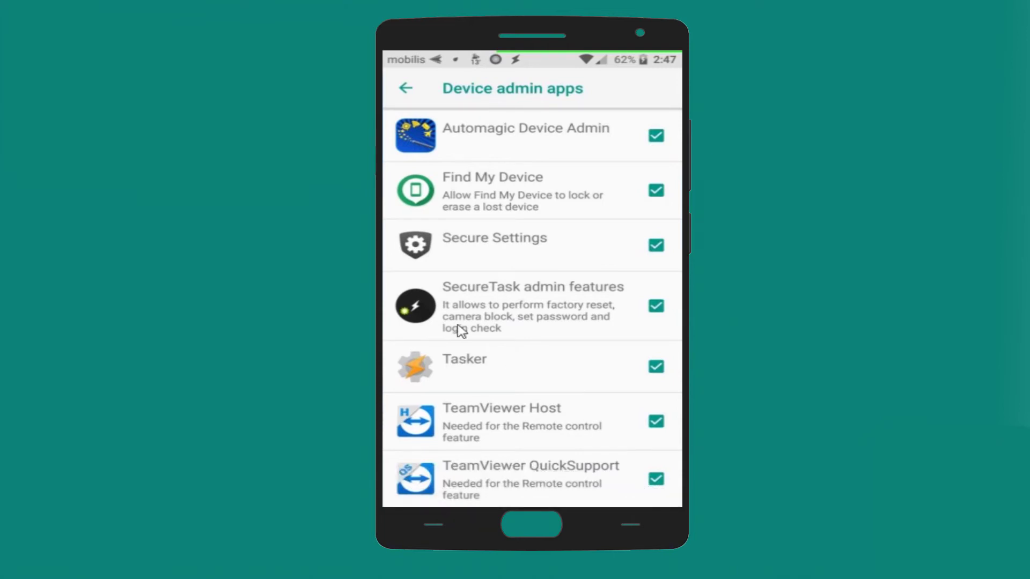
pyautogui.scroll(2, 460, 330)
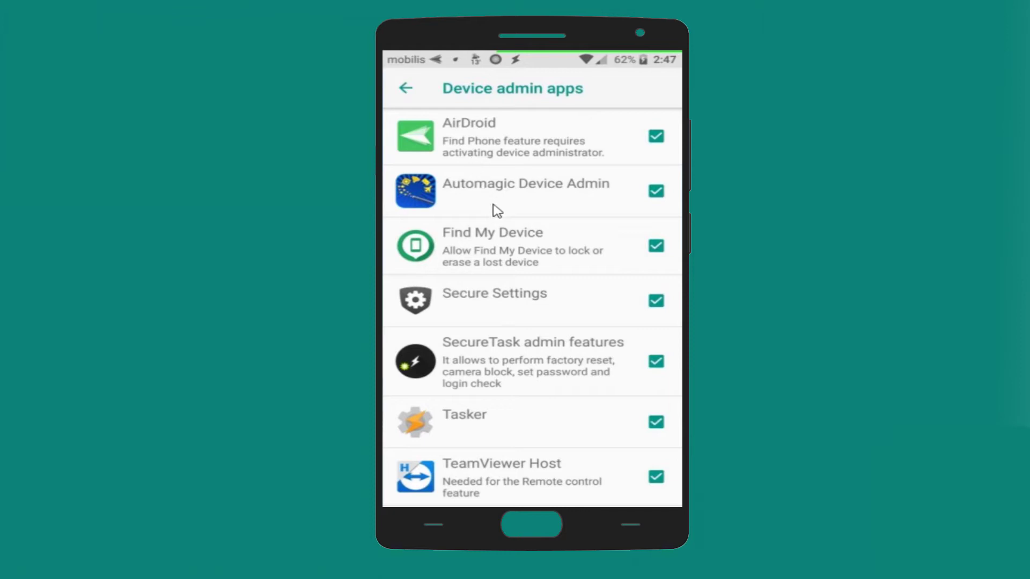
# Leave the device settings and open the Secure Settings app from the automation folder on the home screen
pyautogui.click(403, 91)
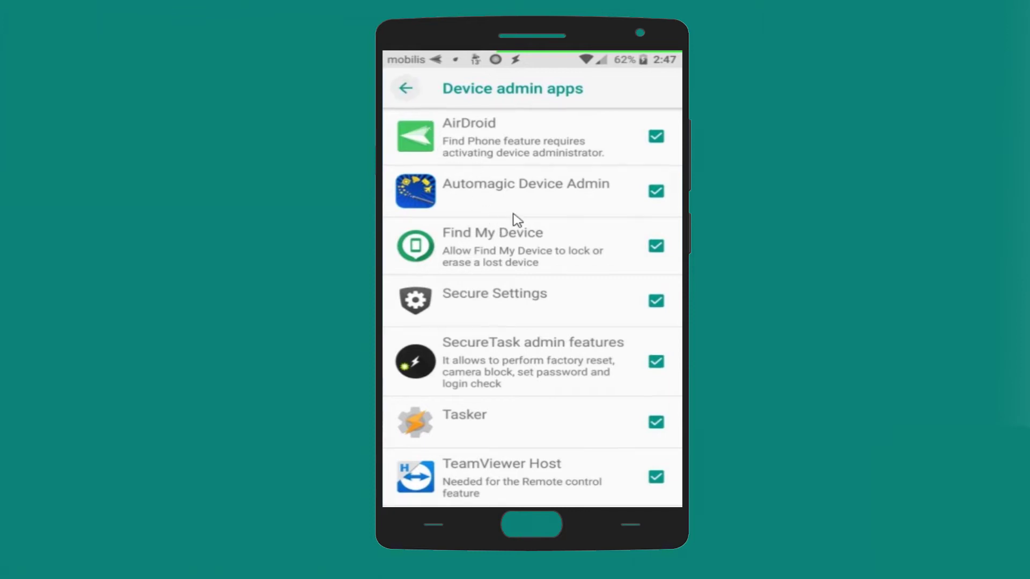
pyautogui.click(406, 90)
pyautogui.press('Escape')
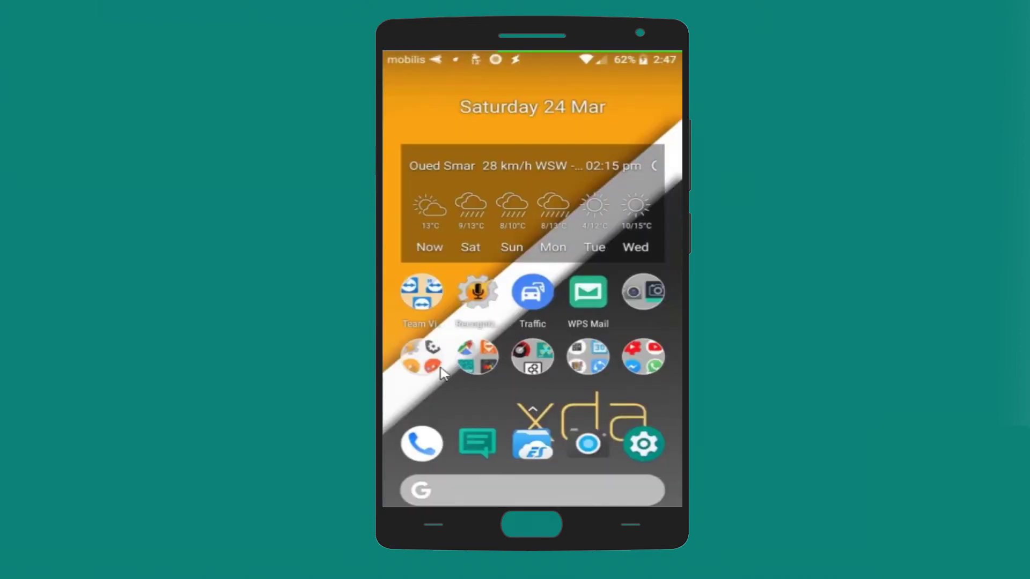
pyautogui.click(433, 364)
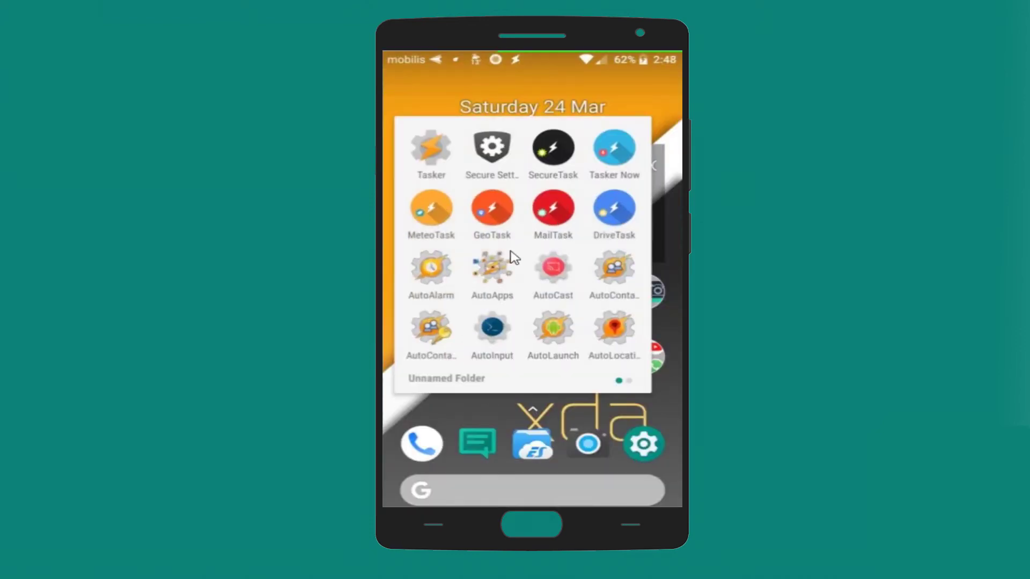
pyautogui.click(489, 147)
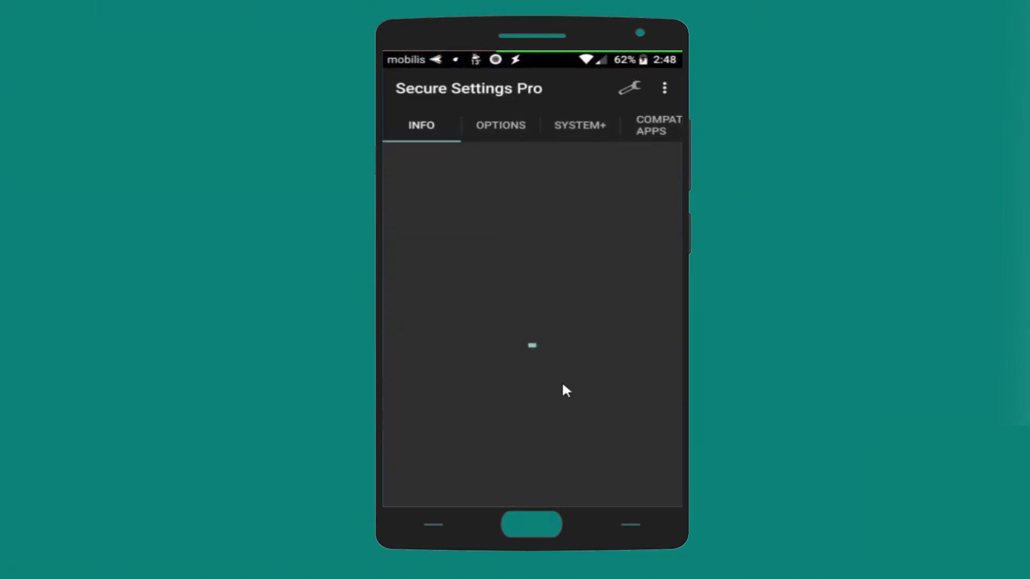
# Revoke the System+ Module's permissions in Secure Settings Pro, and re-enable the module by granting it system app permissions
pyautogui.click(562, 124)
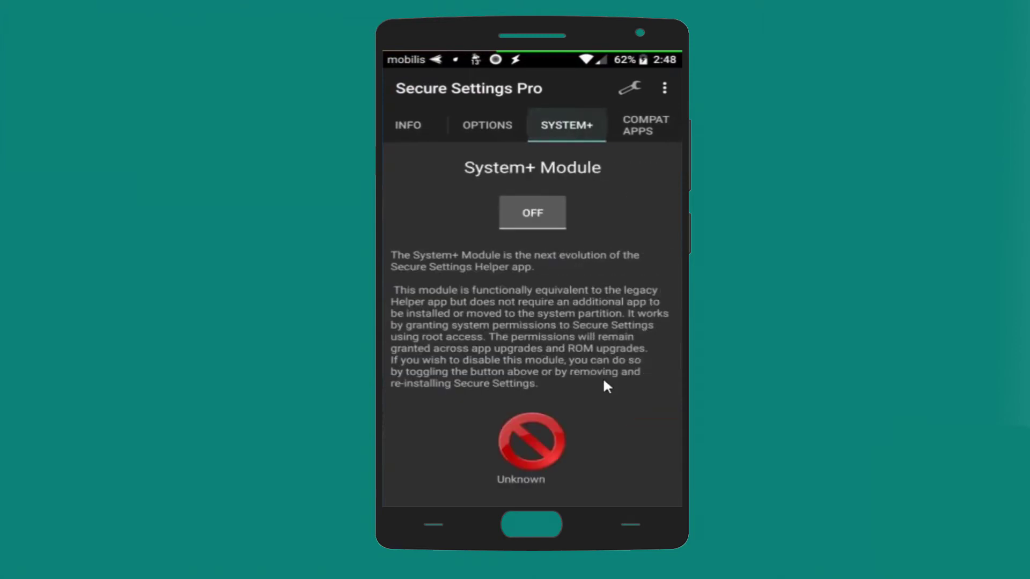
pyautogui.click(532, 215)
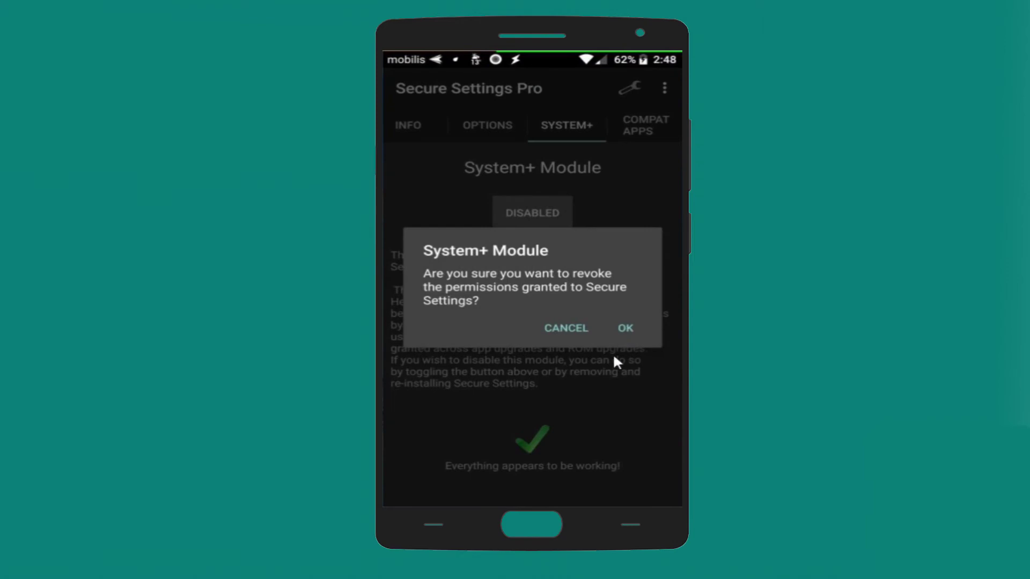
pyautogui.click(625, 328)
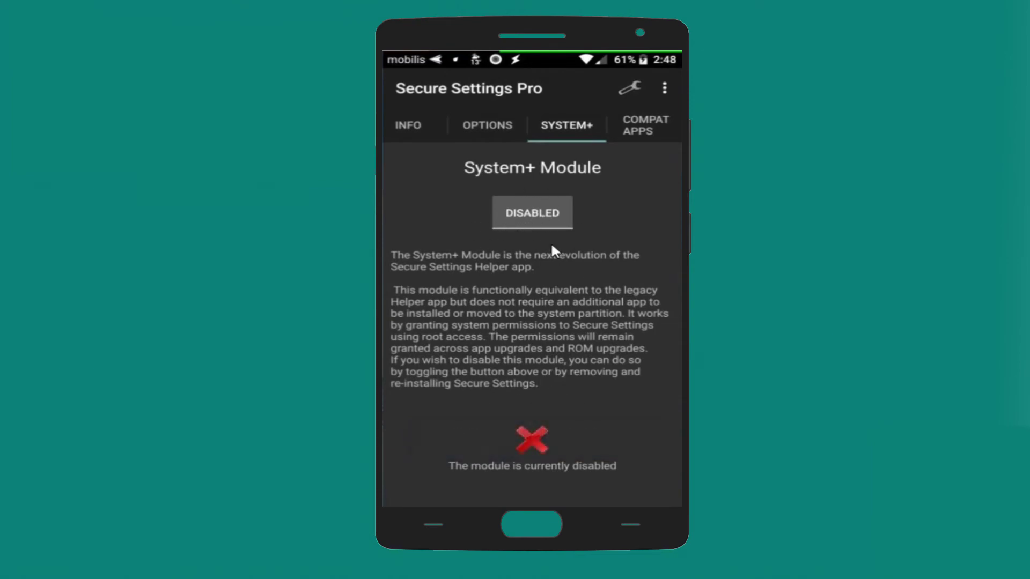
pyautogui.click(527, 220)
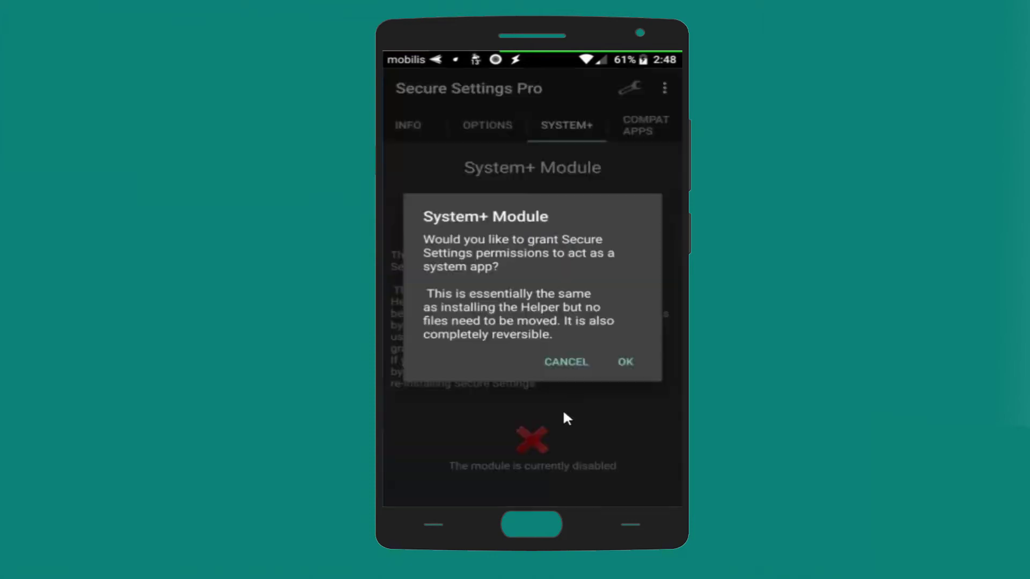
pyautogui.click(626, 362)
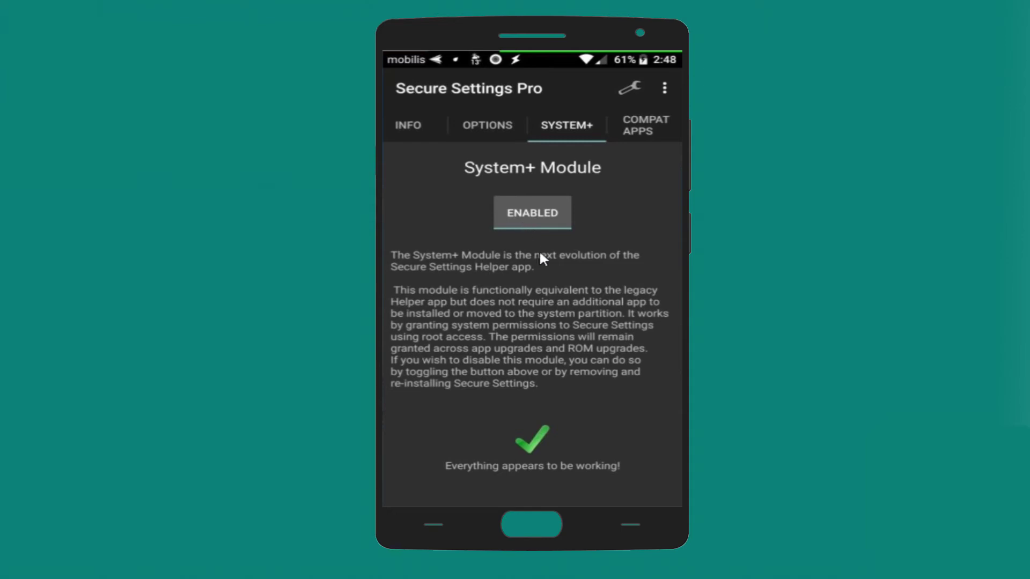
# Switch to Tasker, check that Beginner Mode is unchecked in the UI preferences, and return to the profiles list
pyautogui.click(479, 129)
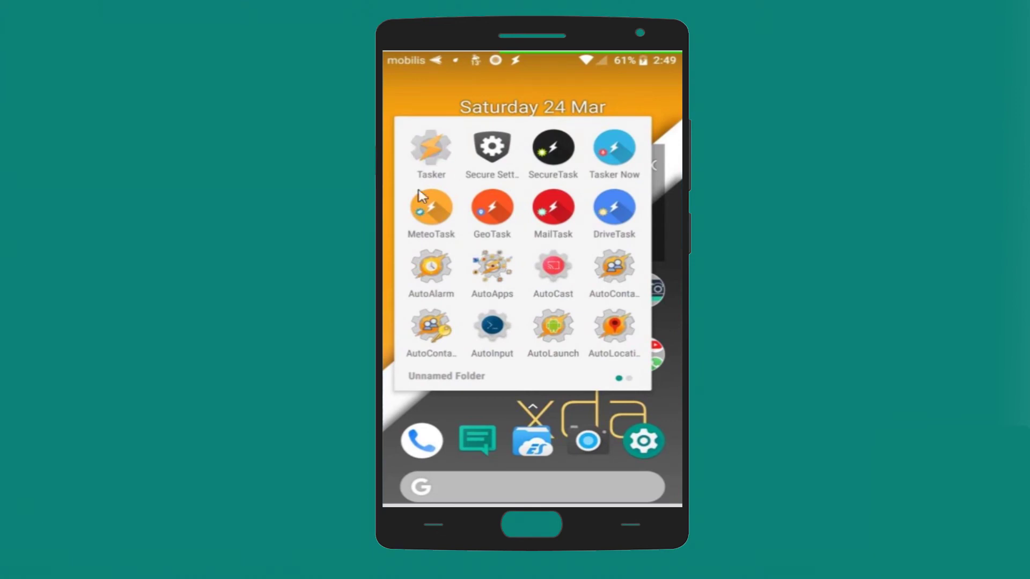
pyautogui.click(431, 153)
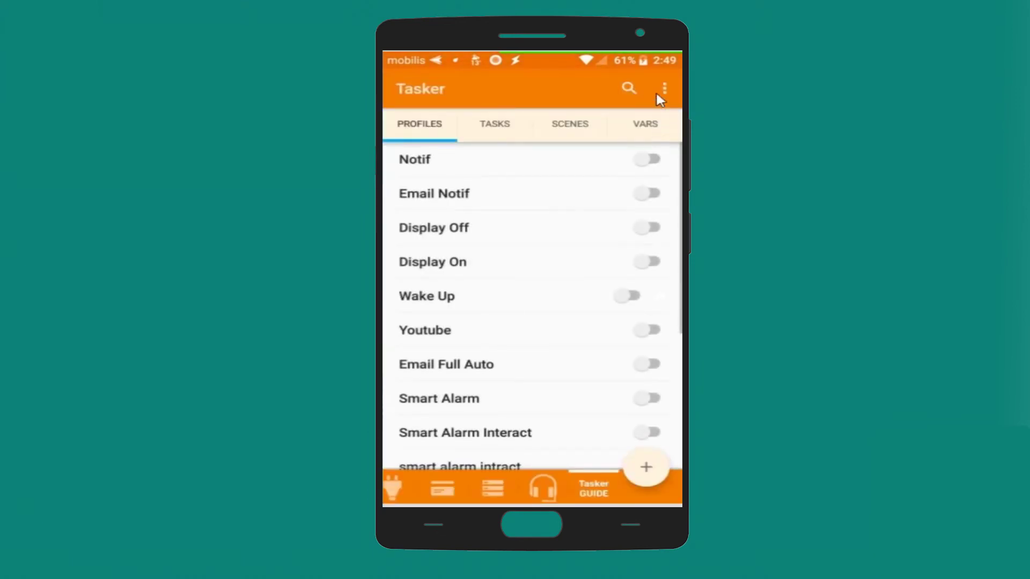
pyautogui.click(664, 90)
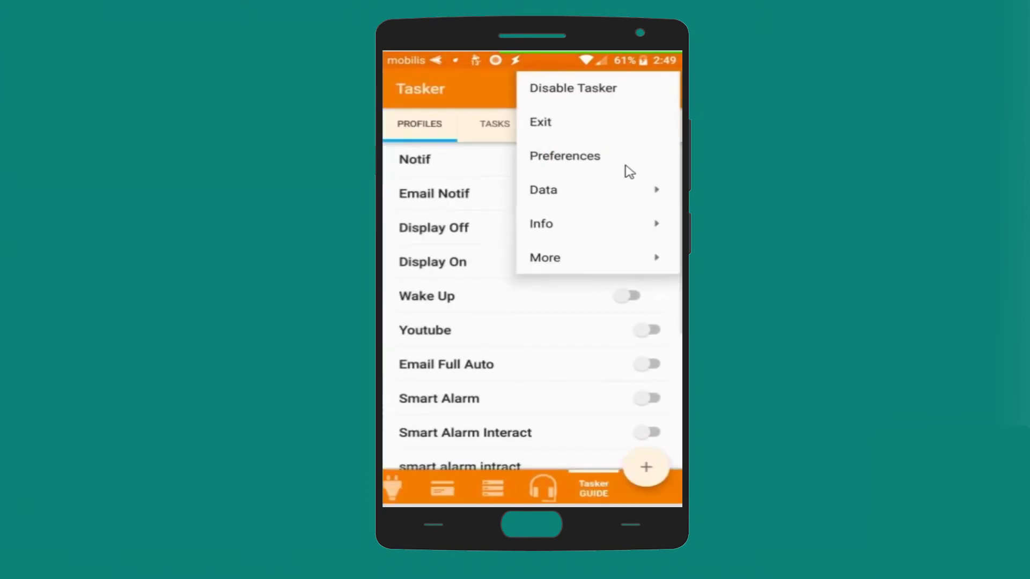
pyautogui.click(553, 158)
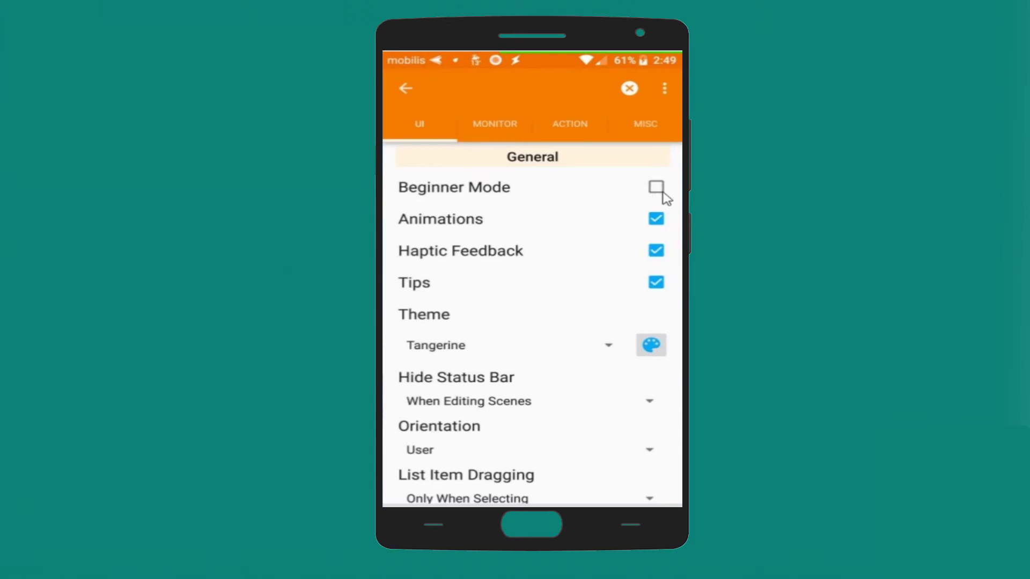
pyautogui.click(416, 90)
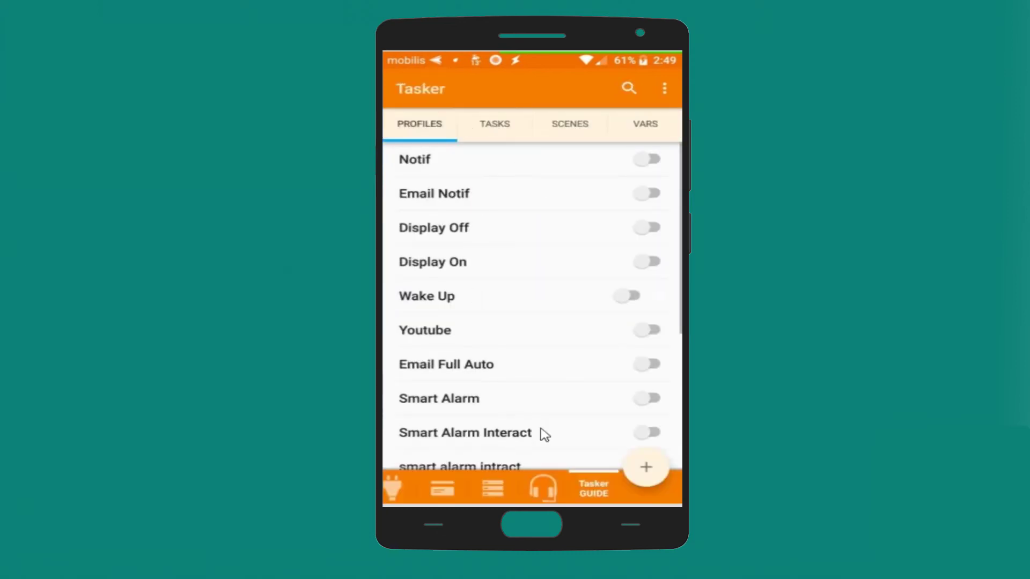